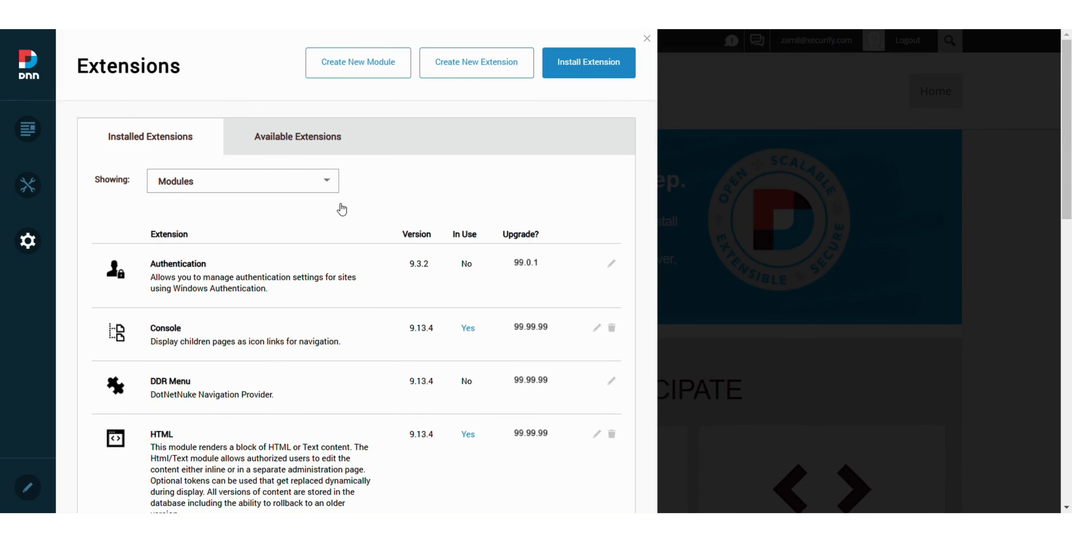
# Show the installed authentication systems and open the site settings of the miniOrange DNN SAML Authentication Provider
pyautogui.click(317, 180)
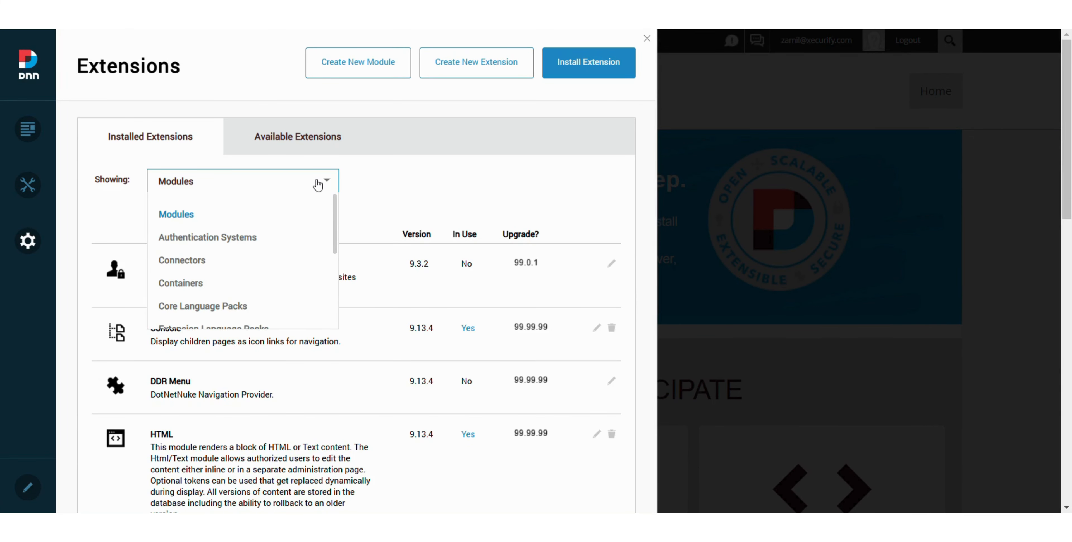
pyautogui.click(272, 244)
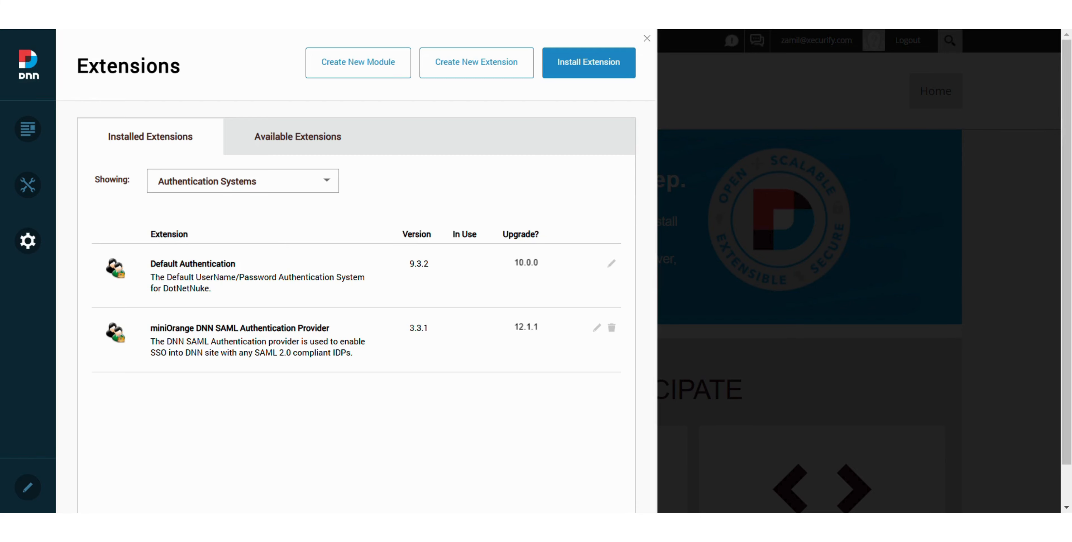
pyautogui.click(596, 328)
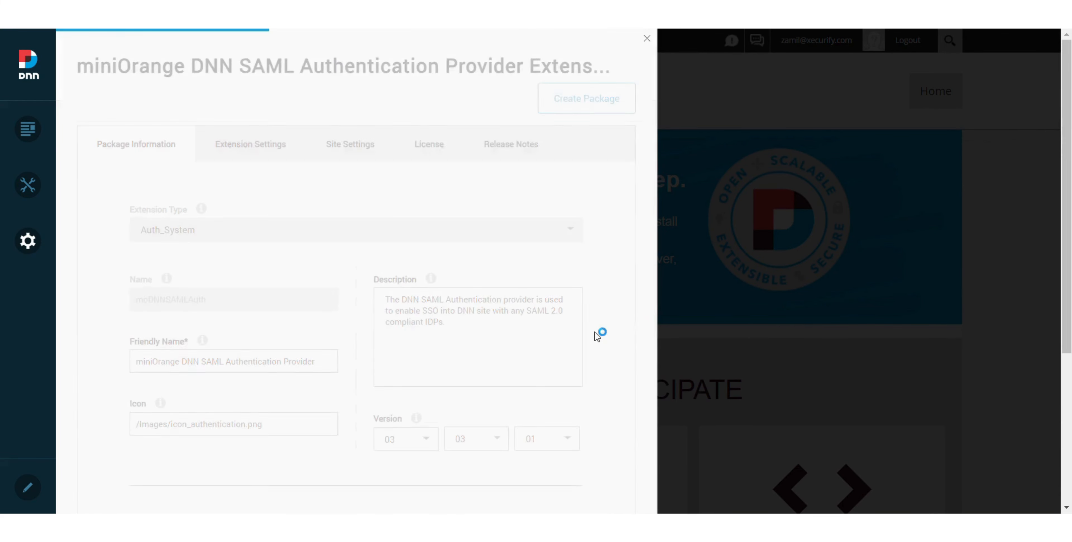
pyautogui.click(351, 143)
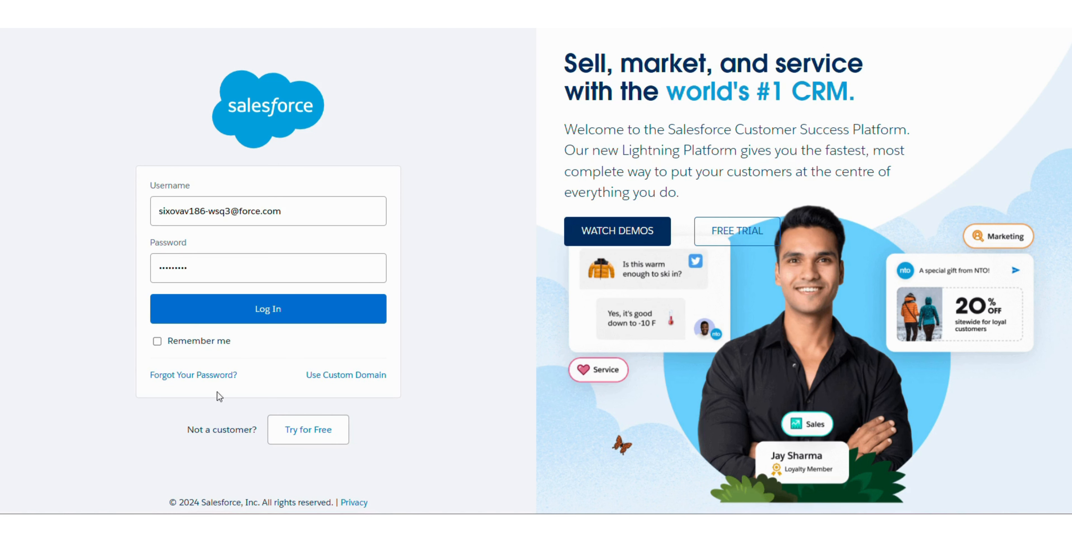
# Switch to Salesforce, log in with the filled-in credentials, and open the advanced setup
pyautogui.click(269, 321)
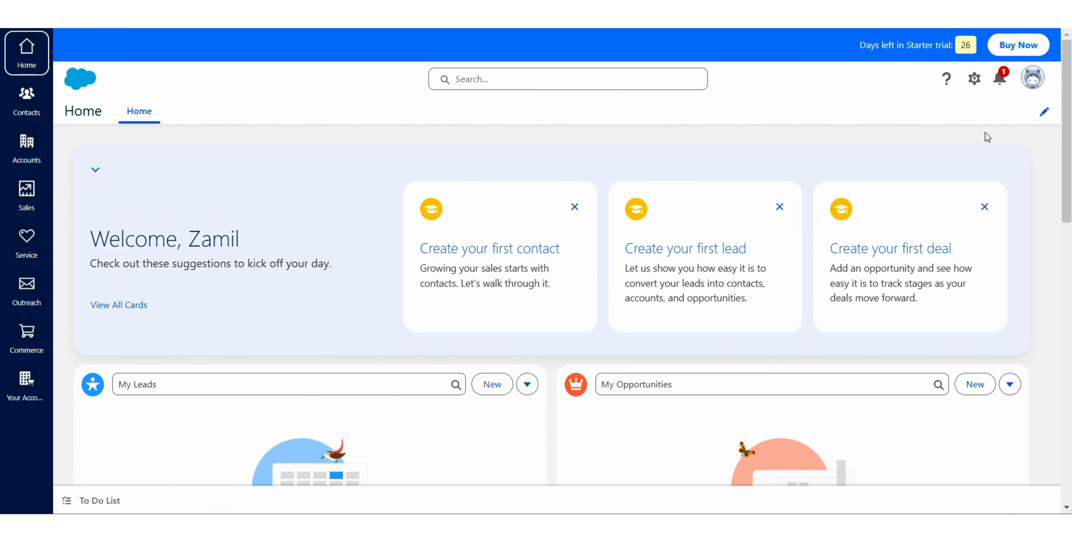
pyautogui.click(975, 79)
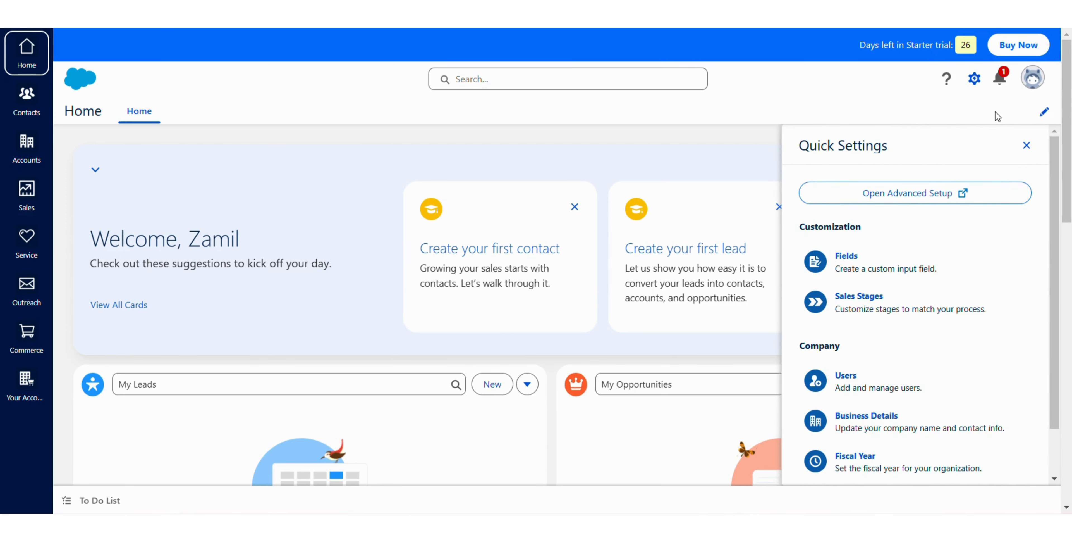
pyautogui.click(977, 195)
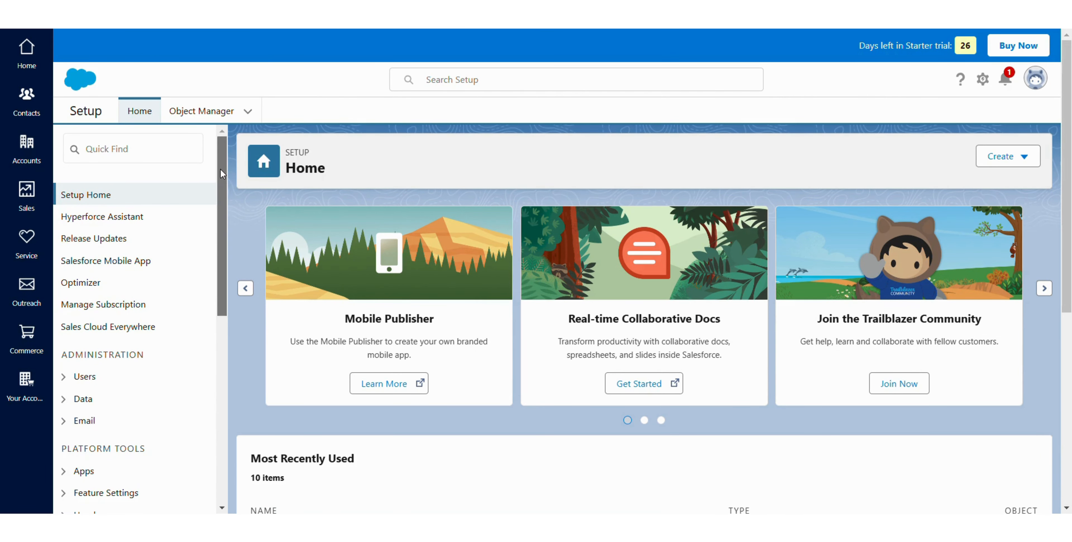
# Open the Identity Provider page from the Identity settings and go to its Service Providers section
pyautogui.moveTo(222, 174); pyautogui.dragTo(222, 361)
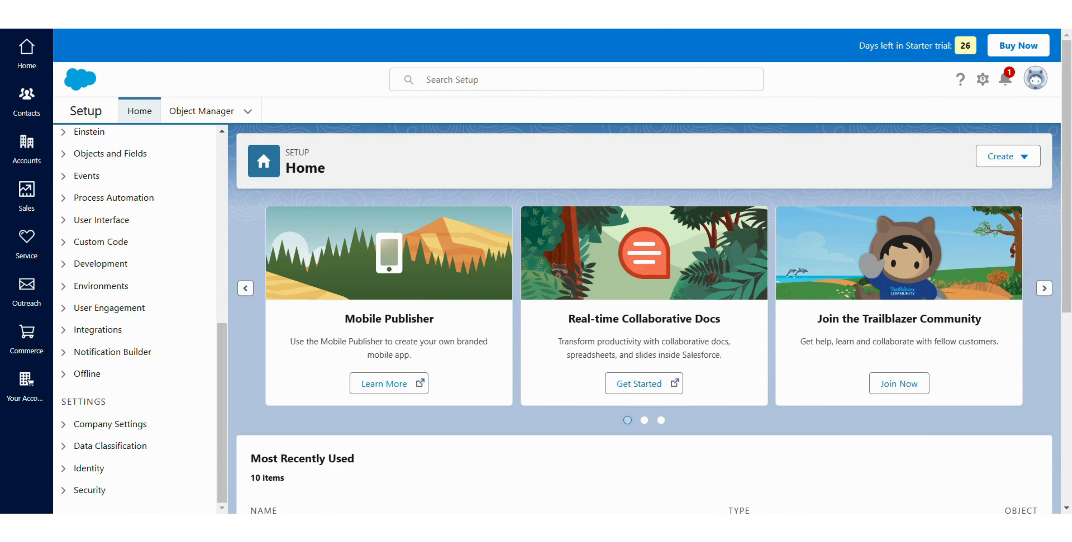
pyautogui.click(62, 467)
pyautogui.scroll(-4, 83, 462)
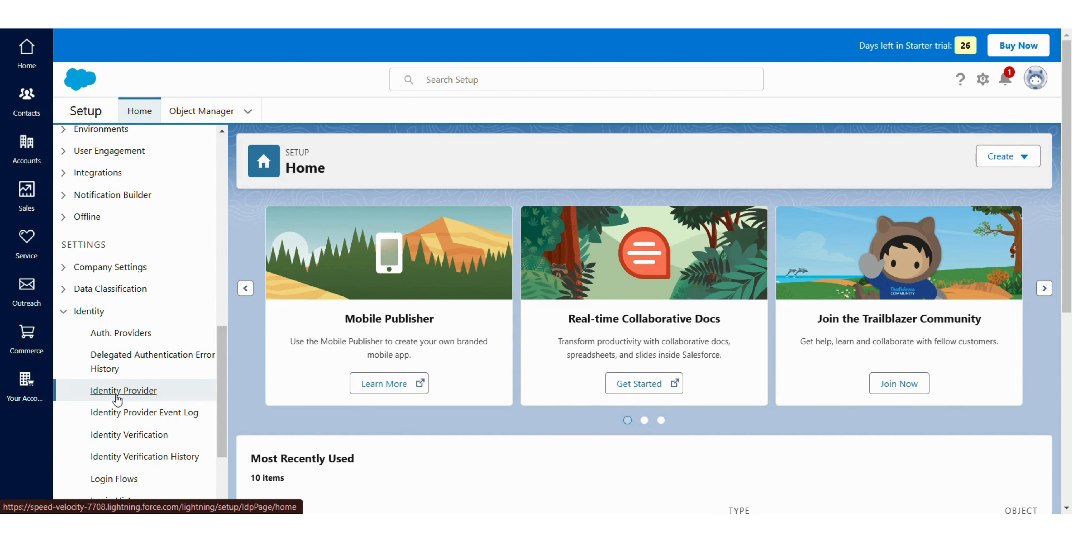
pyautogui.click(116, 395)
pyautogui.scroll(-2, 389, 416)
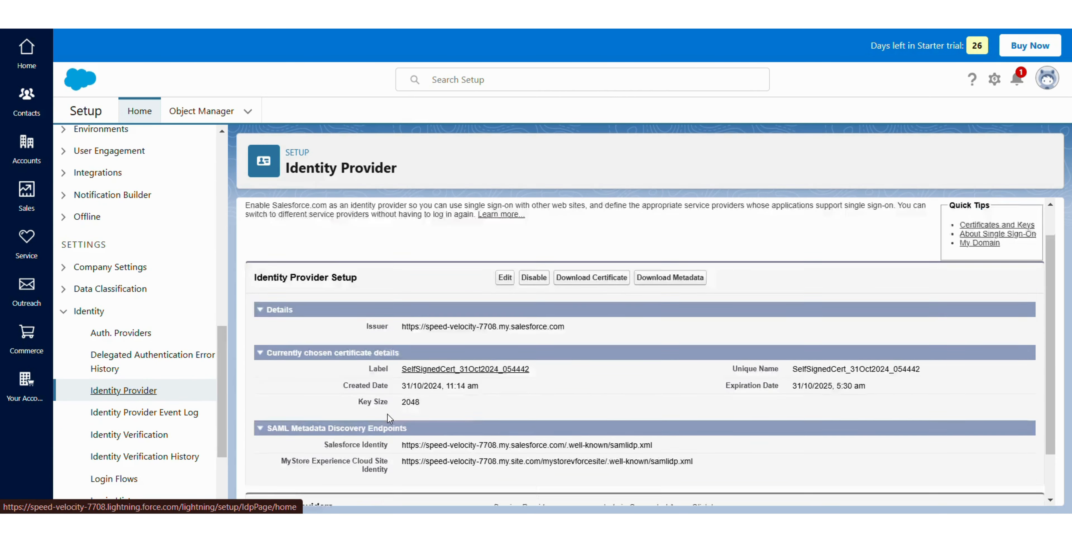
pyautogui.scroll(-2, 387, 413)
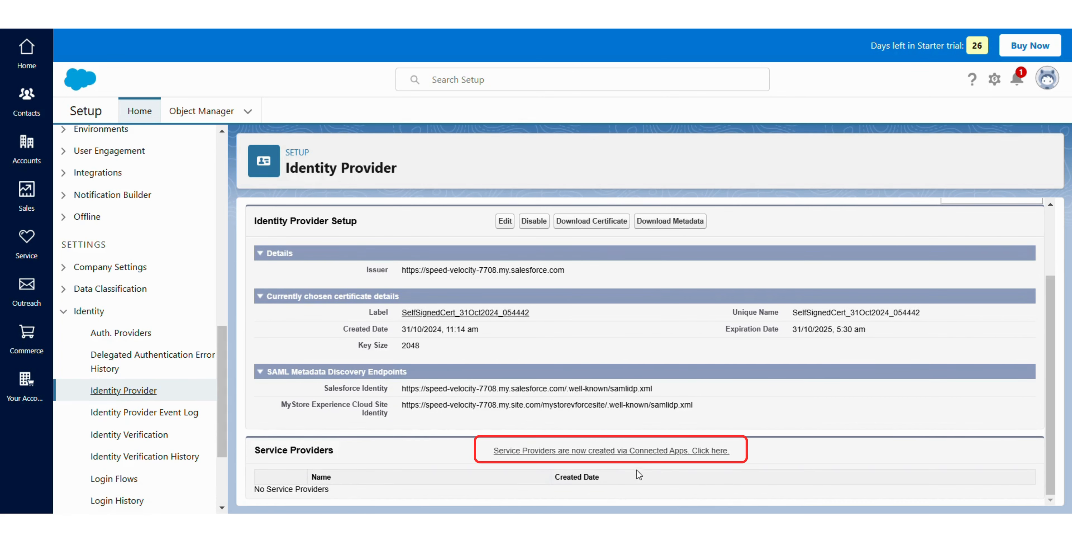
# Create a service provider connected app named miniOrange, fill in the contact email, and enable SAML in its web app settings
pyautogui.click(624, 458)
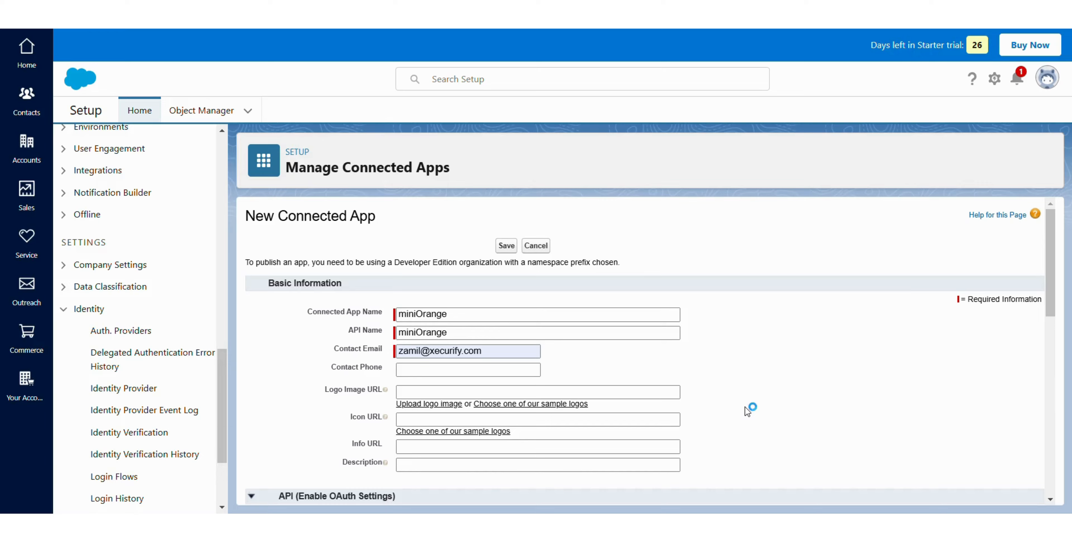
pyautogui.scroll(-5, 748, 410)
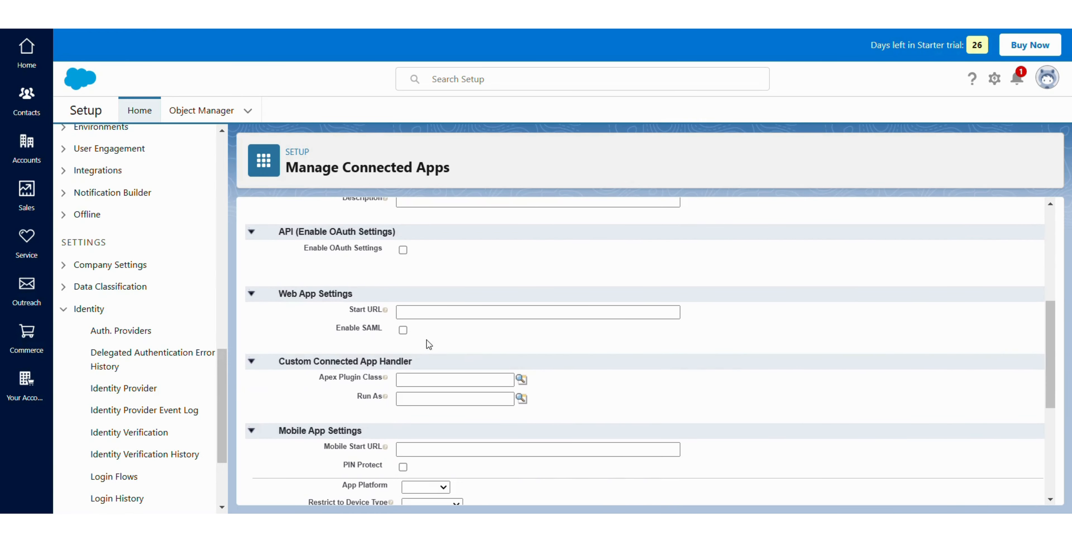
pyautogui.click(402, 330)
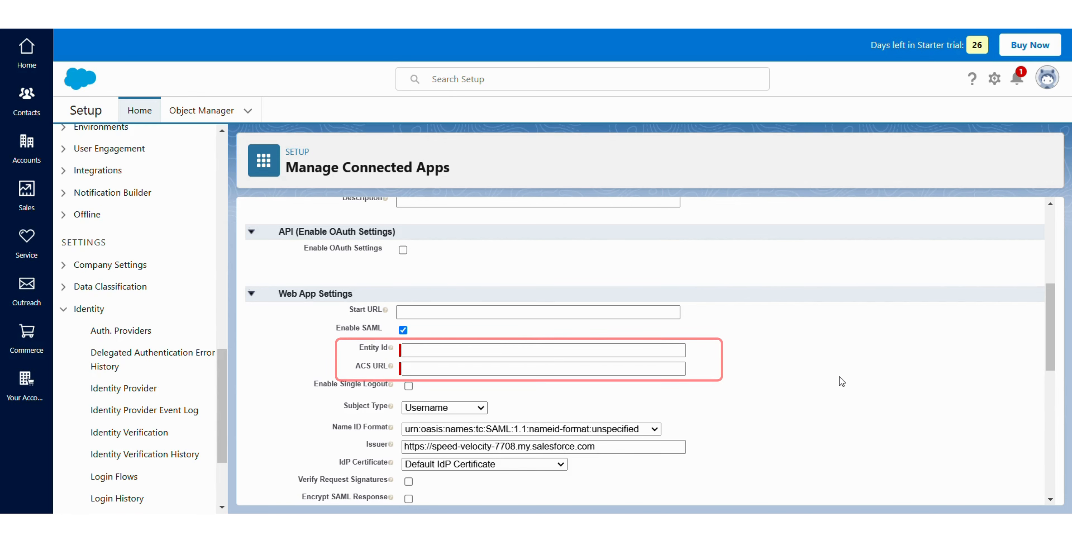
pyautogui.scroll(-1, 840, 378)
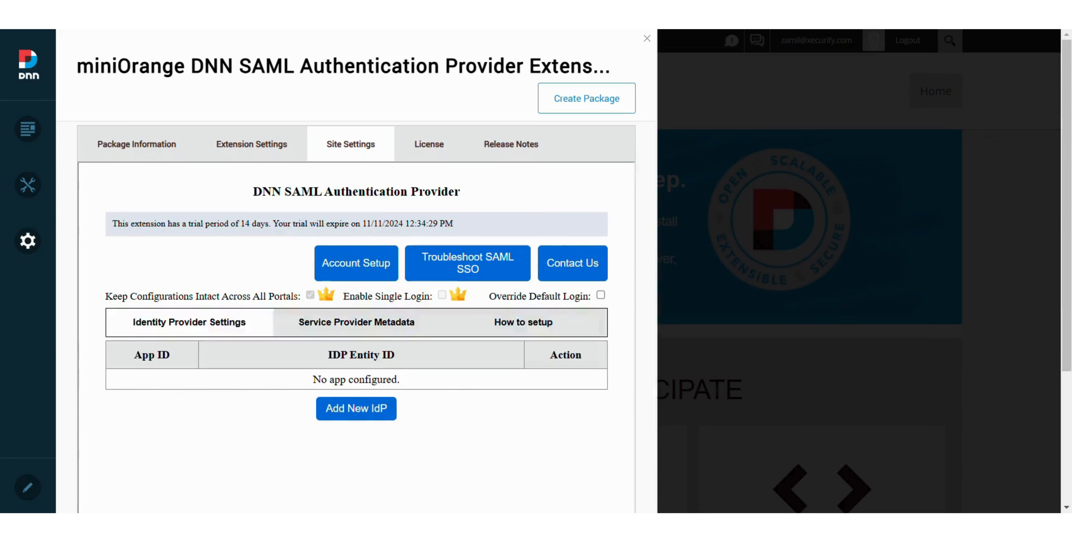
pyautogui.click(387, 328)
pyautogui.scroll(-1, 576, 393)
pyautogui.scroll(-10, 577, 395)
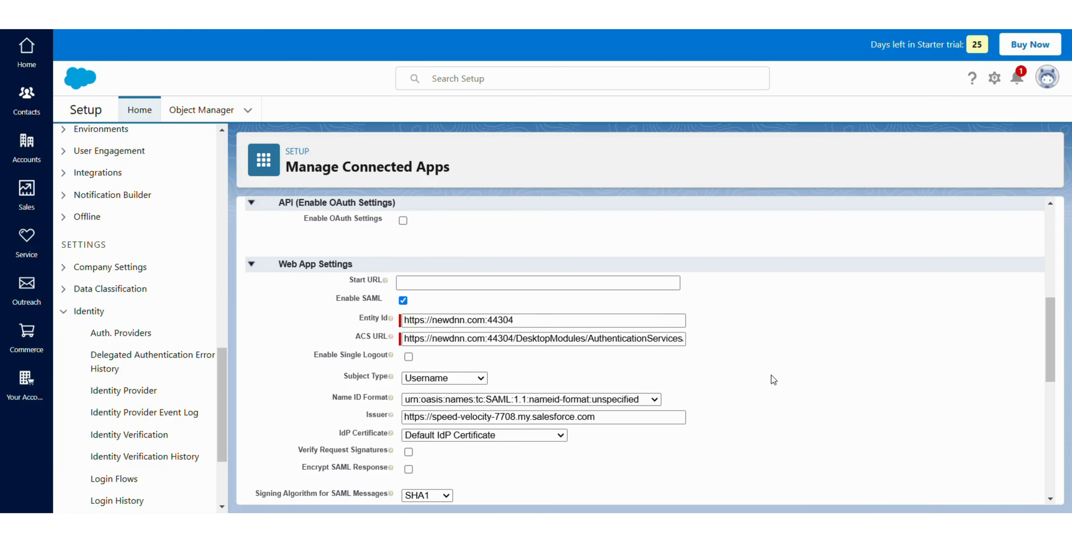
pyautogui.scroll(-10, 773, 379)
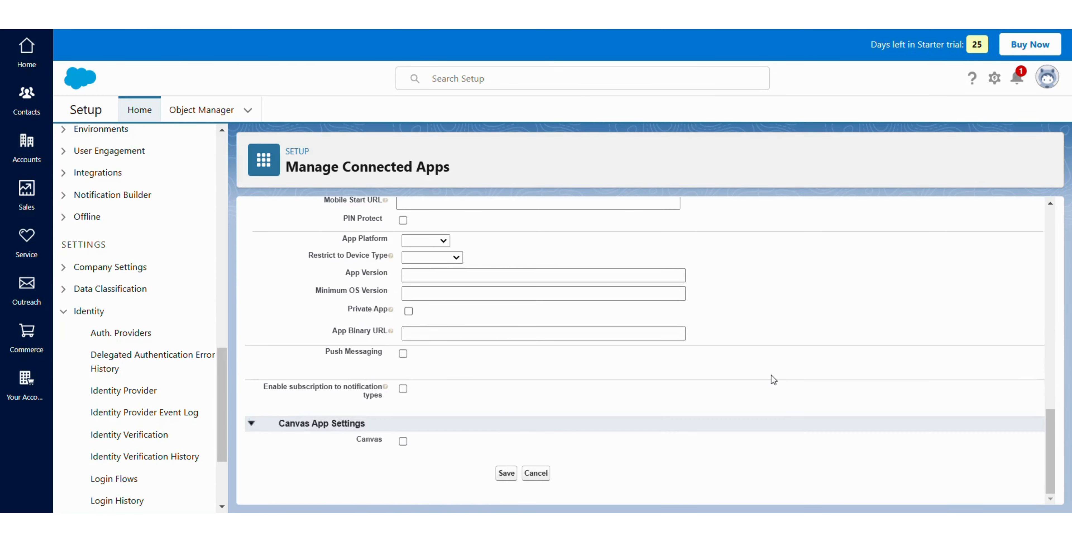
pyautogui.click(506, 473)
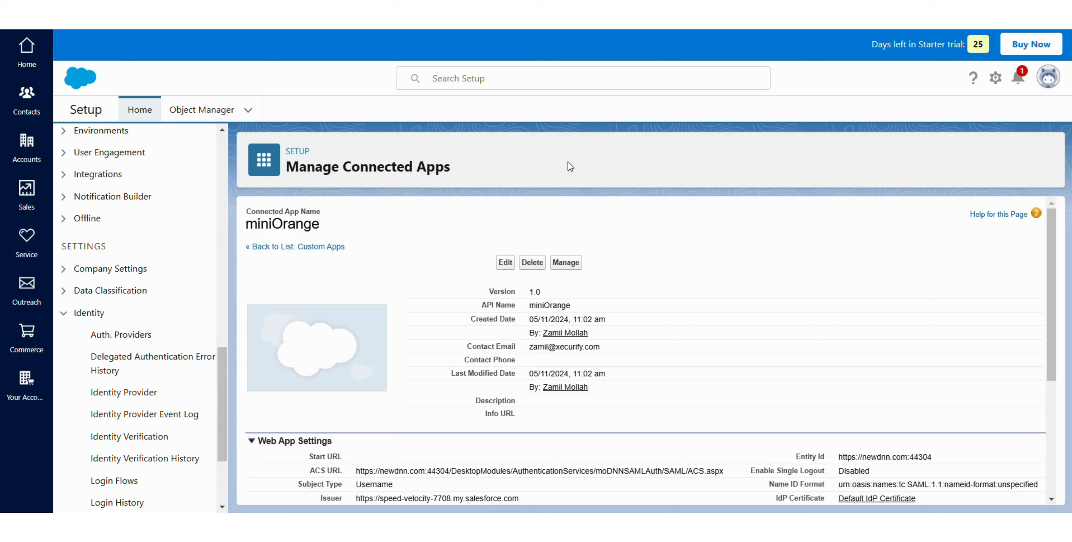
# Manage the miniOrange connected app and assign the System Administrator profile to it
pyautogui.click(574, 266)
pyautogui.scroll(-15, 575, 270)
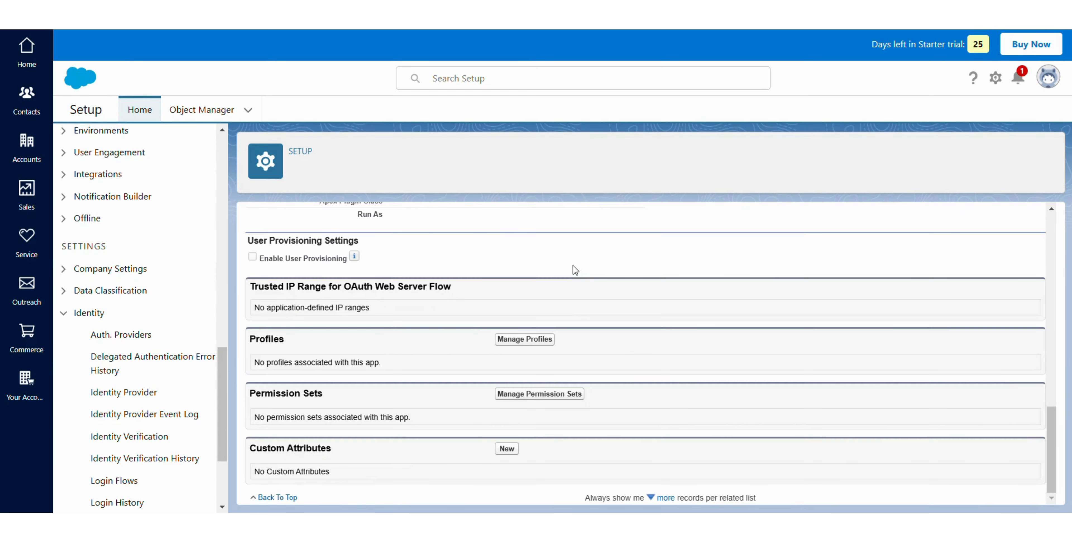
pyautogui.click(546, 340)
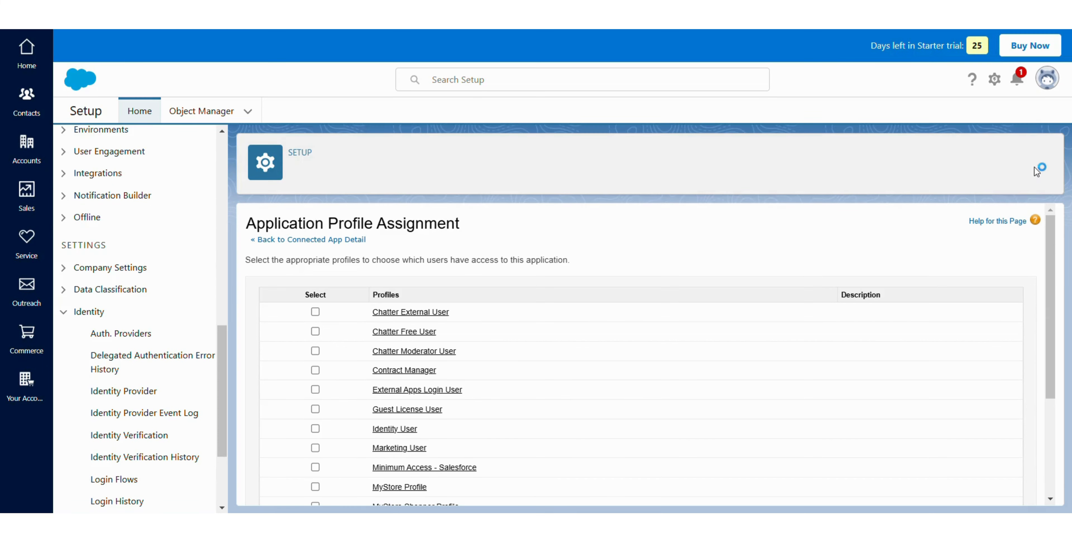
pyautogui.scroll(-5, 1050, 233)
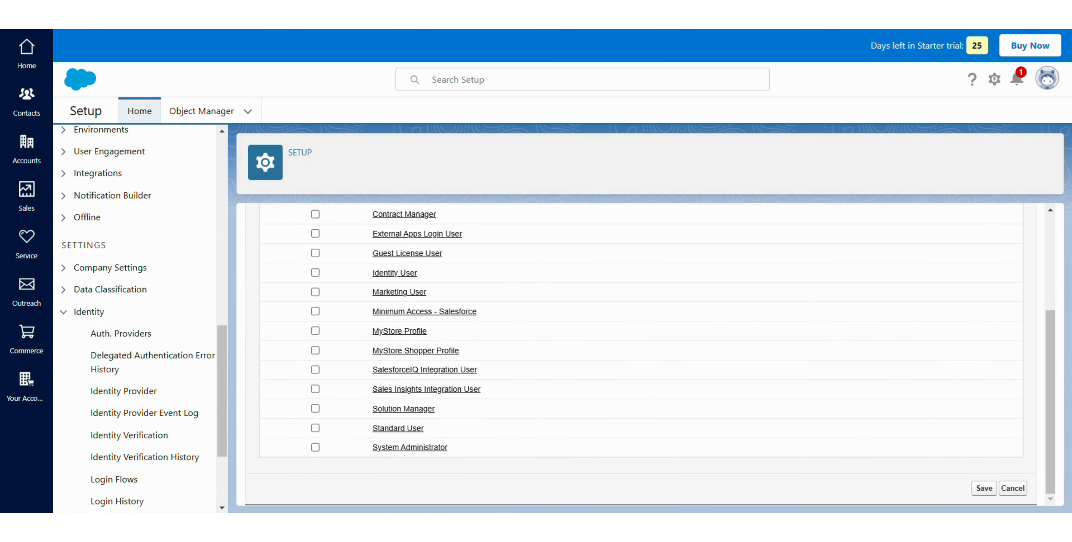
pyautogui.click(315, 448)
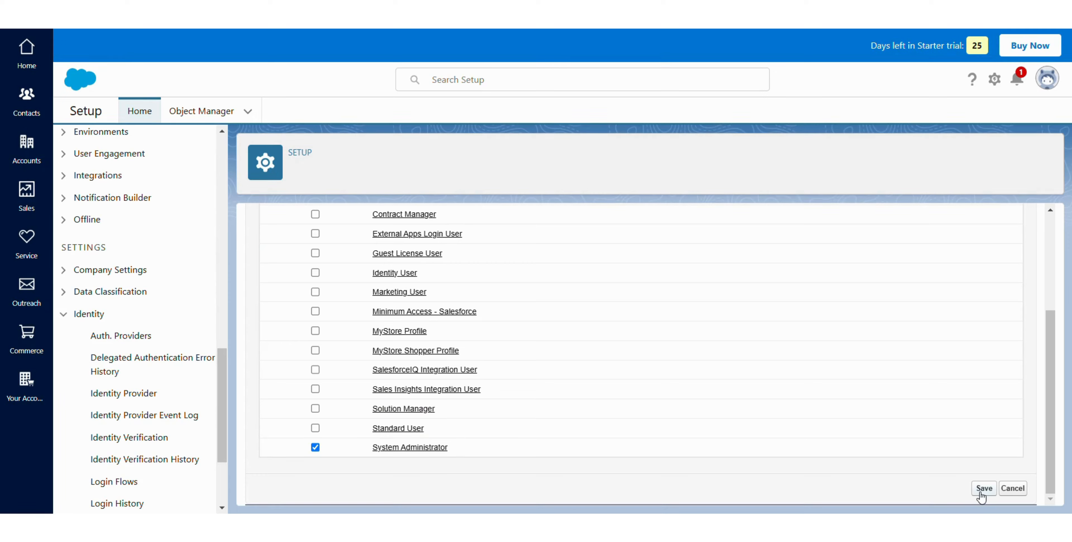
pyautogui.click(982, 492)
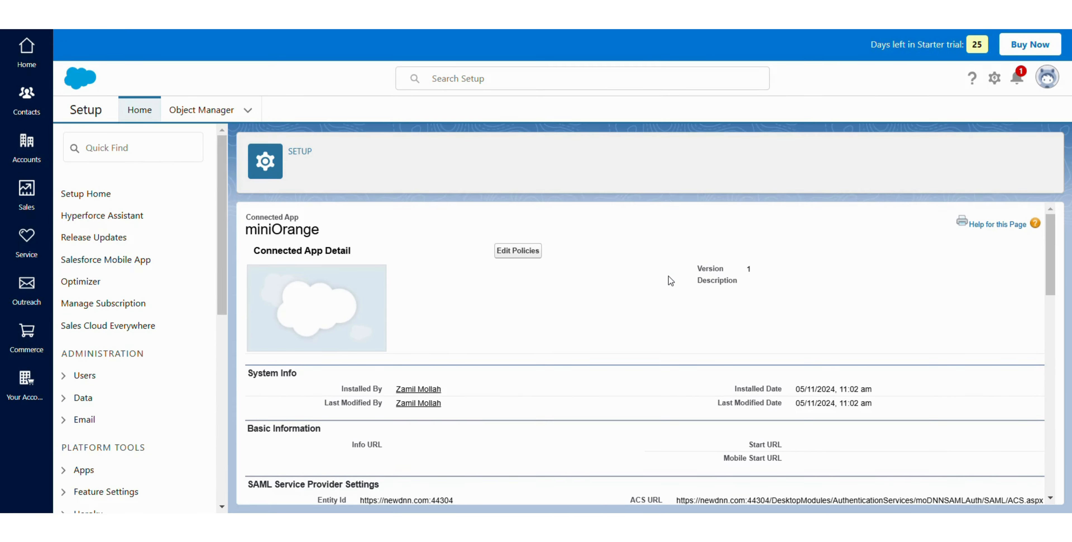
# Download the organization's SAML metadata from the miniOrange connected app's SAML Login Information
pyautogui.scroll(-1, 668, 276)
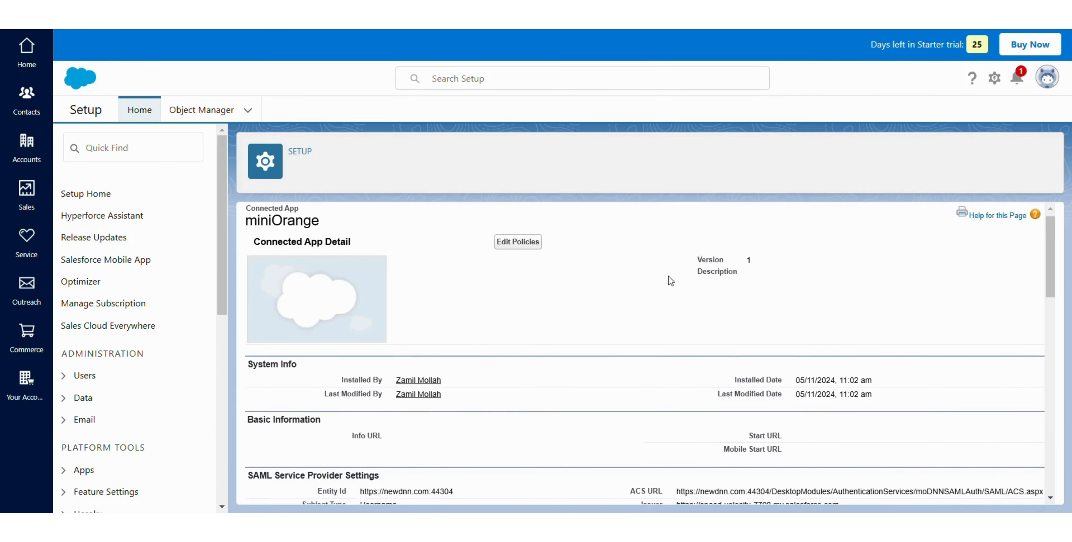
pyautogui.scroll(-5, 670, 281)
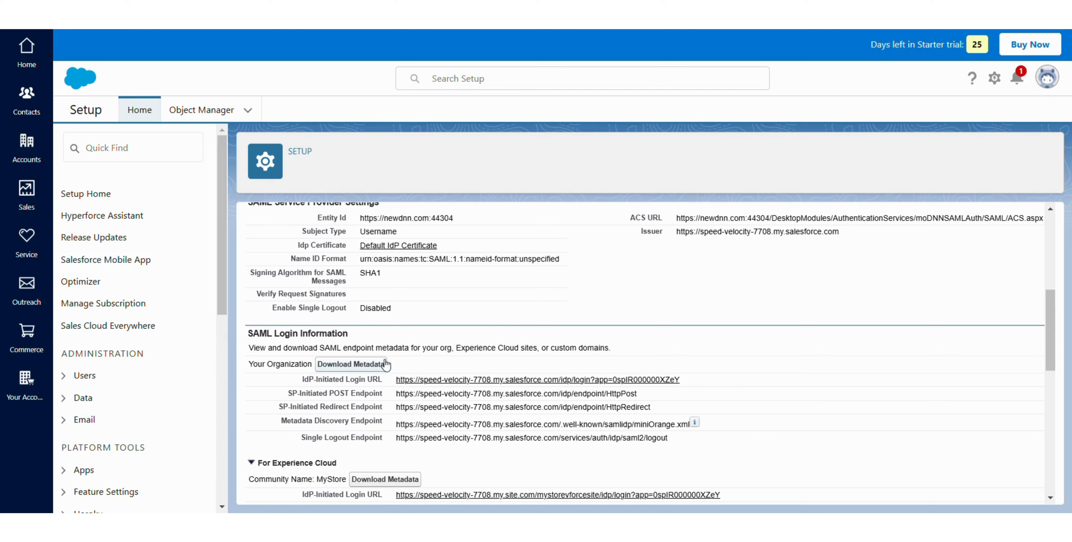
pyautogui.click(377, 365)
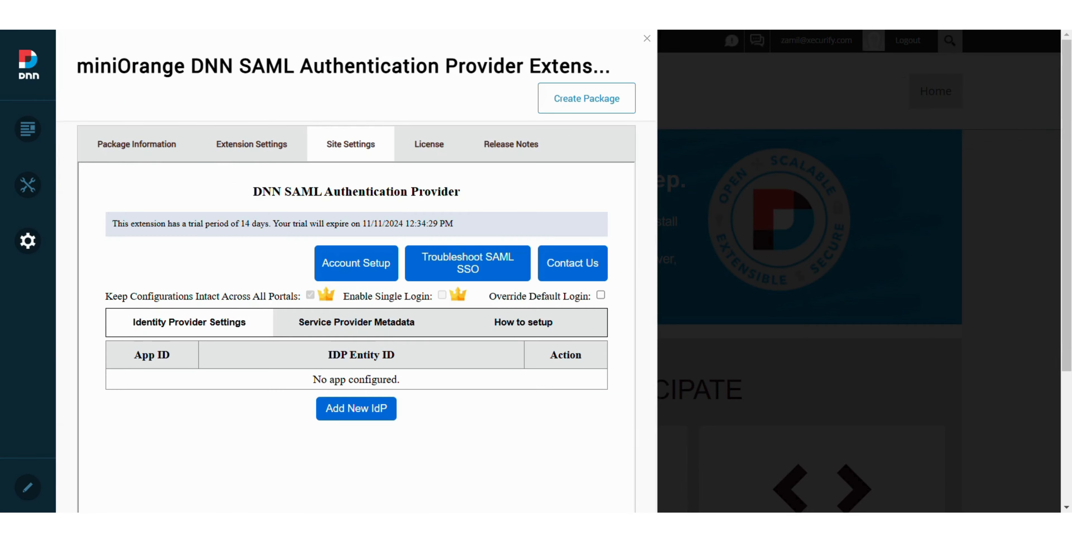
# Switch to DNN, add Salesforce as a new identity provider, and upload the downloaded SAML metadata XML file
pyautogui.click(383, 411)
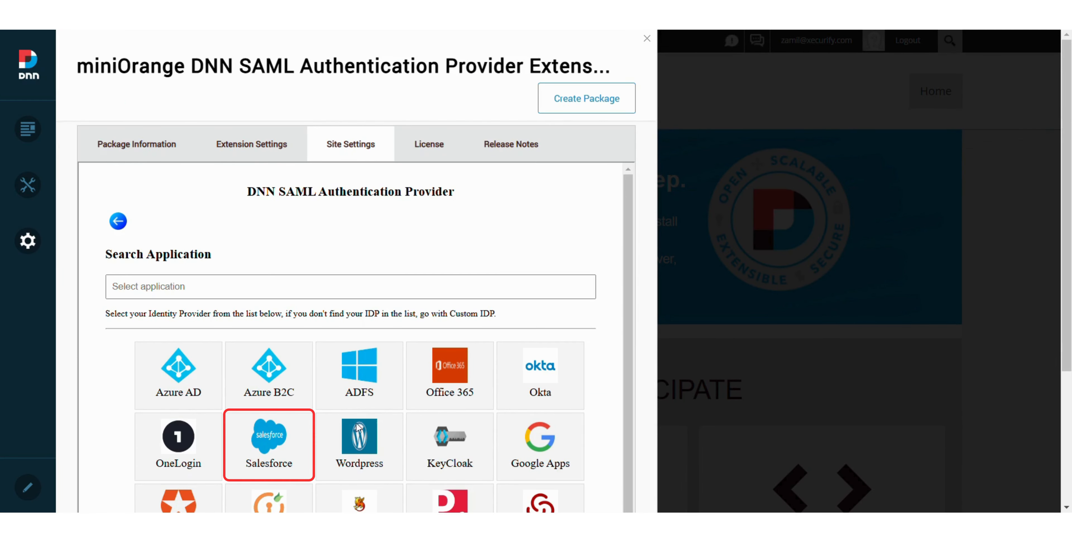
pyautogui.click(272, 445)
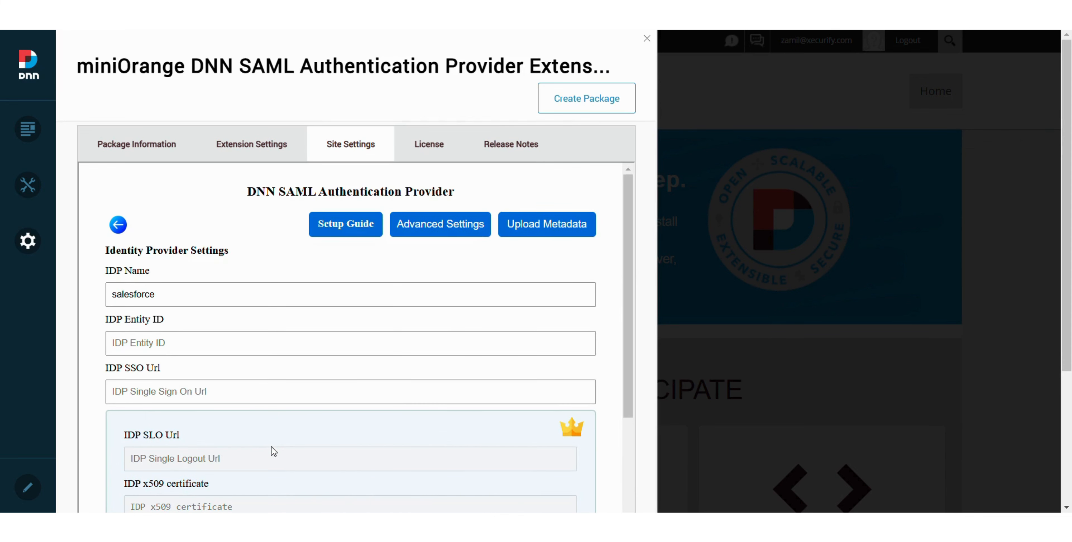
pyautogui.click(524, 226)
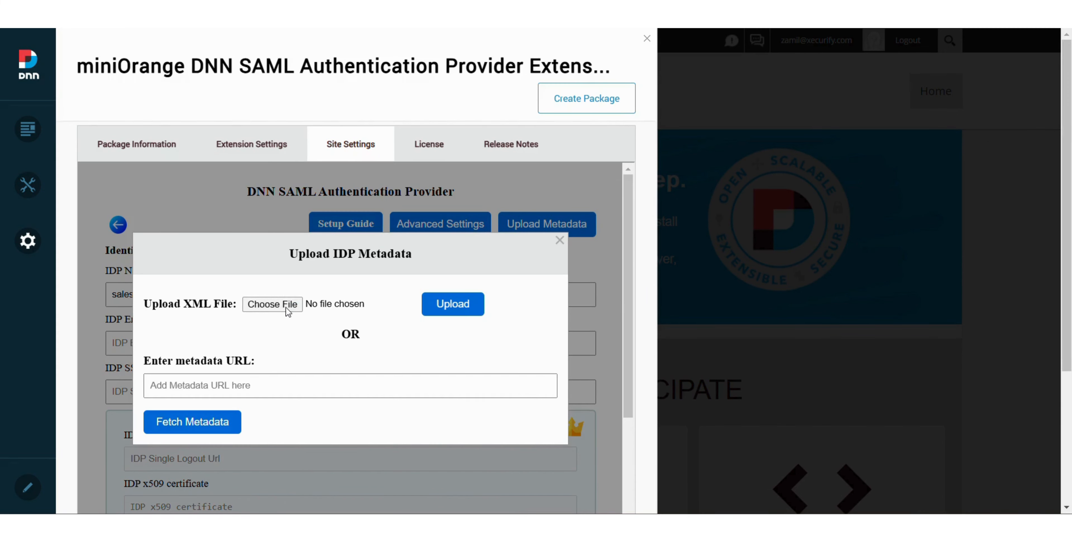
pyautogui.click(272, 304)
pyautogui.click(671, 215)
pyautogui.click(883, 397)
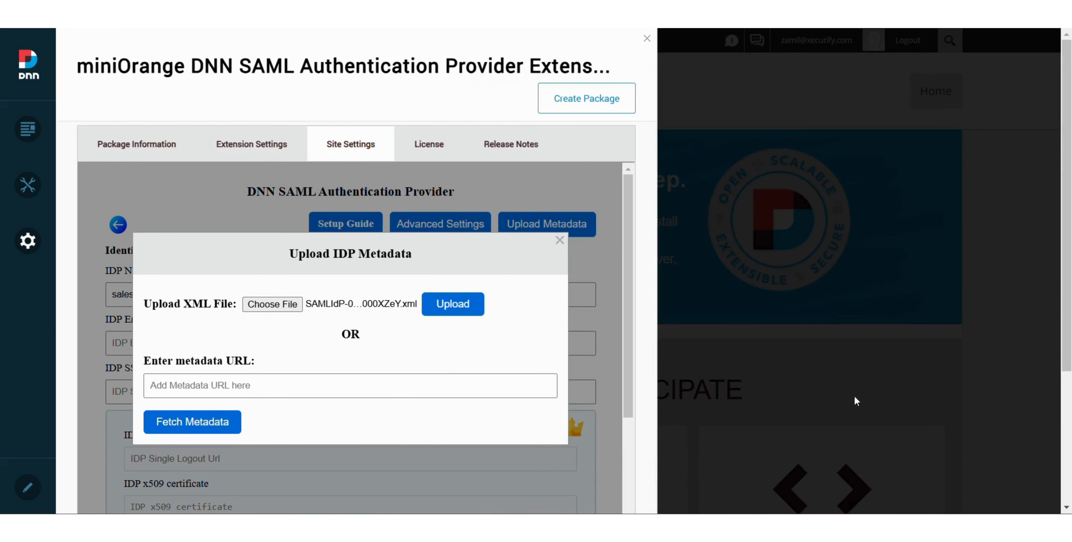
pyautogui.click(462, 304)
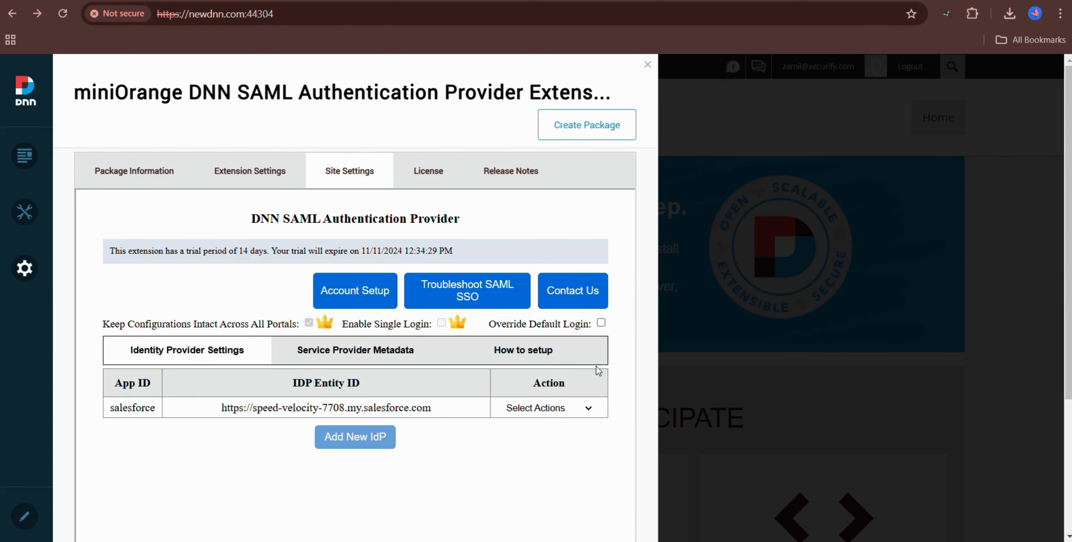
# Run Test Configuration for the salesforce identity provider and log in to Salesforce to check the returned attributes
pyautogui.click(588, 410)
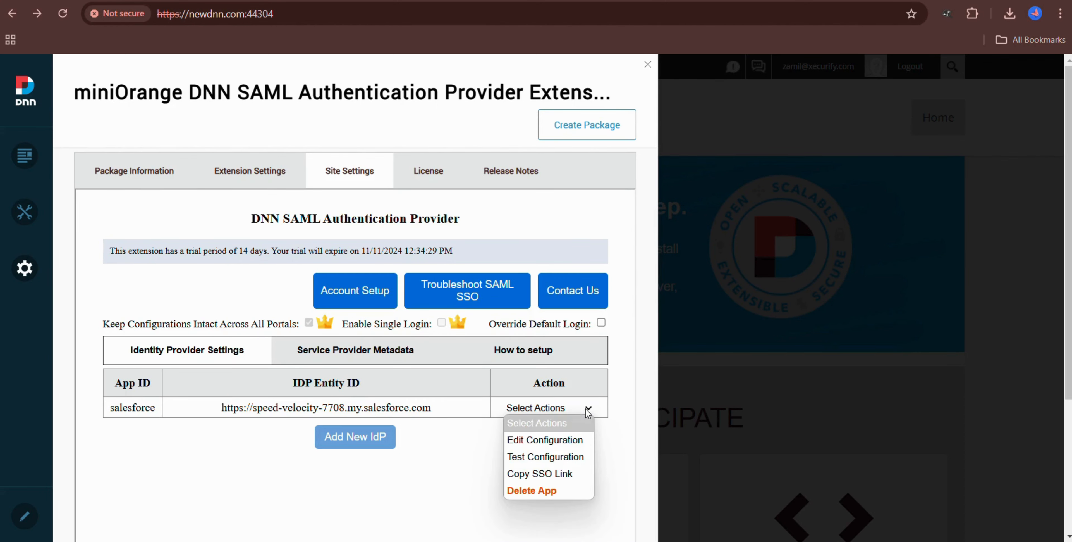
pyautogui.click(565, 457)
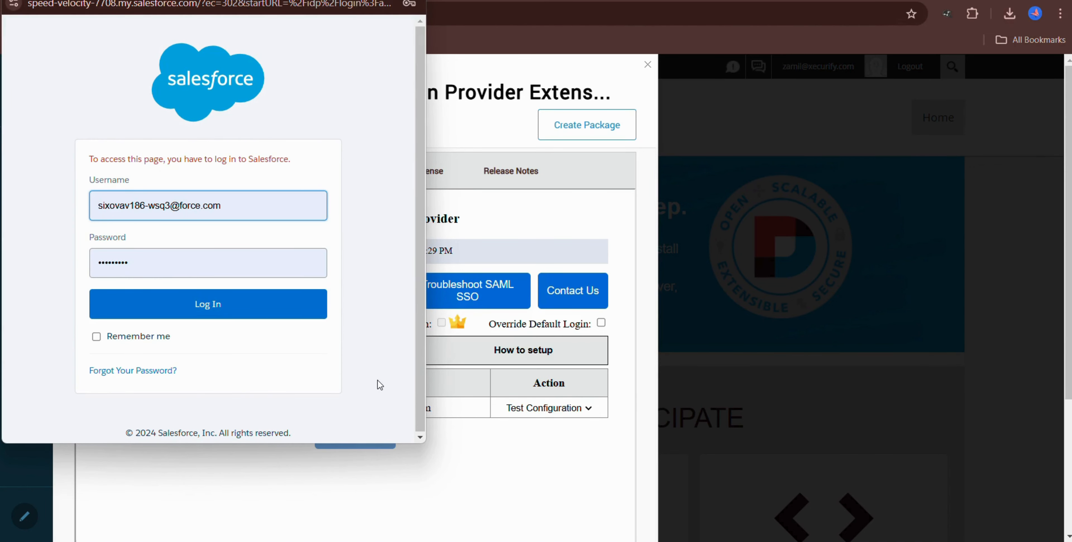
pyautogui.click(250, 313)
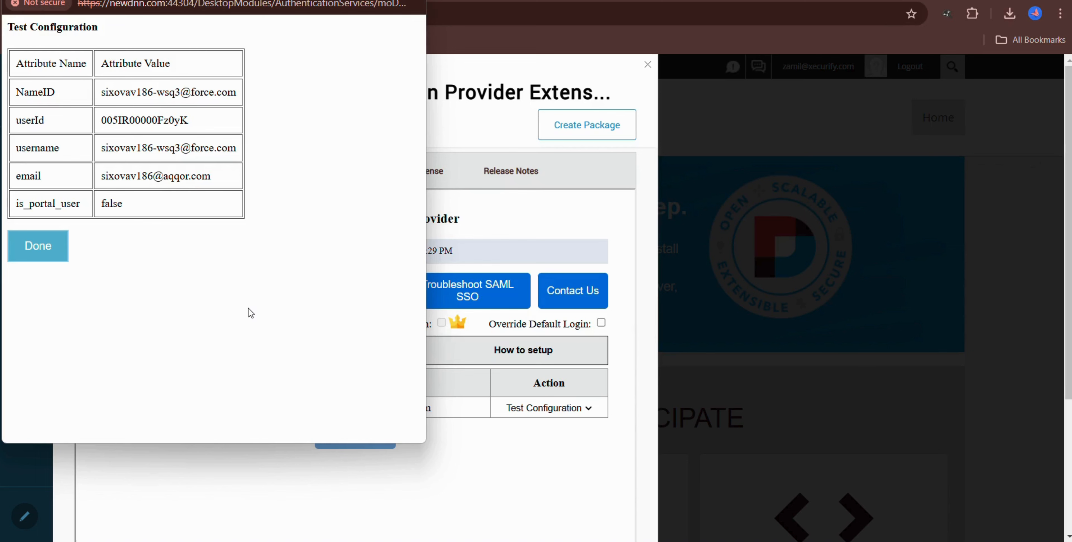
pyautogui.moveTo(159, 1); pyautogui.dragTo(186, 16)
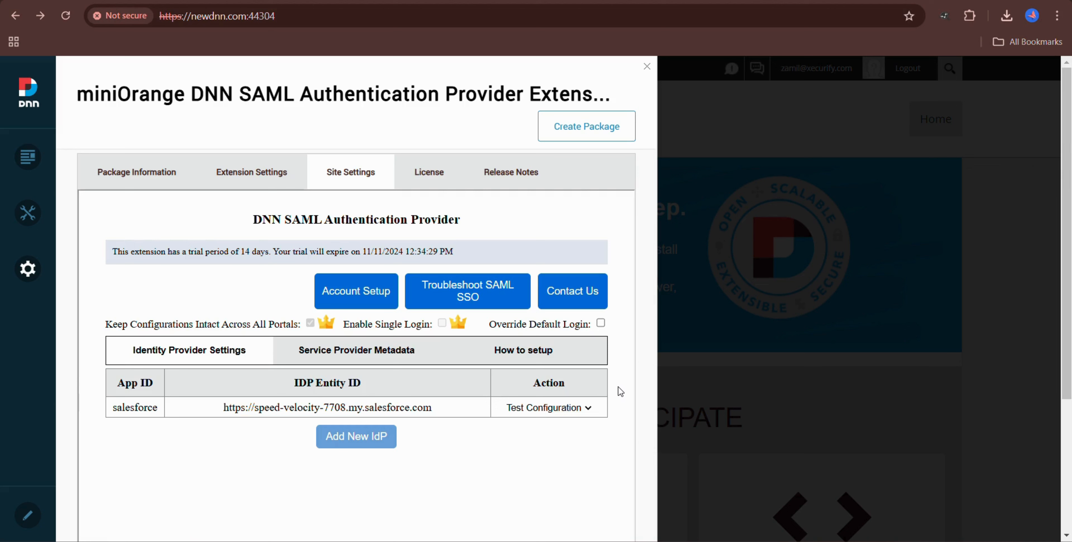
# Open the salesforce identity provider's configuration for editing and review its logout URL, certificate, binding type and signed request settings
pyautogui.click(588, 409)
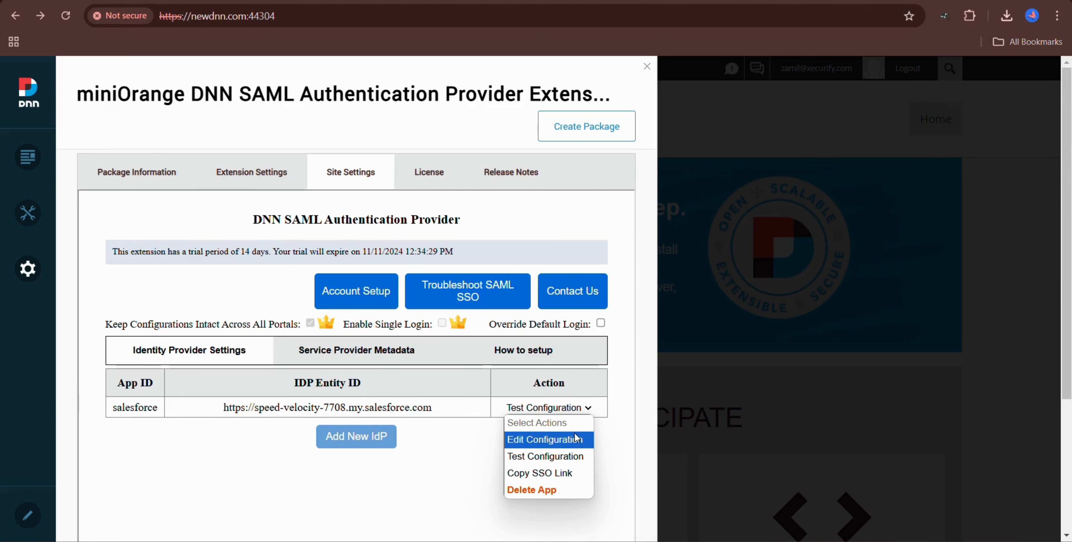
pyautogui.click(575, 440)
pyautogui.scroll(-10, 576, 445)
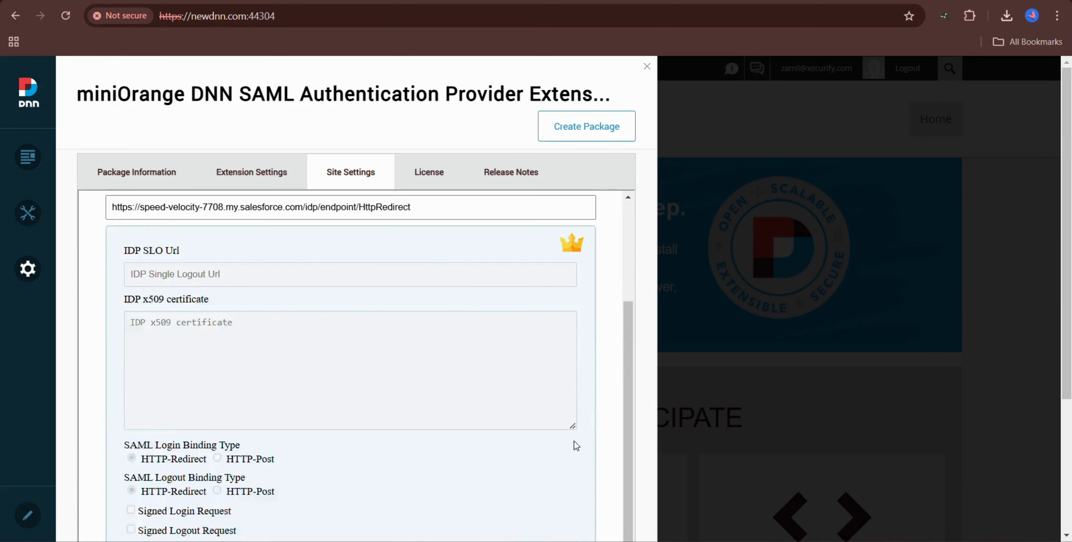
pyautogui.scroll(-5, 576, 446)
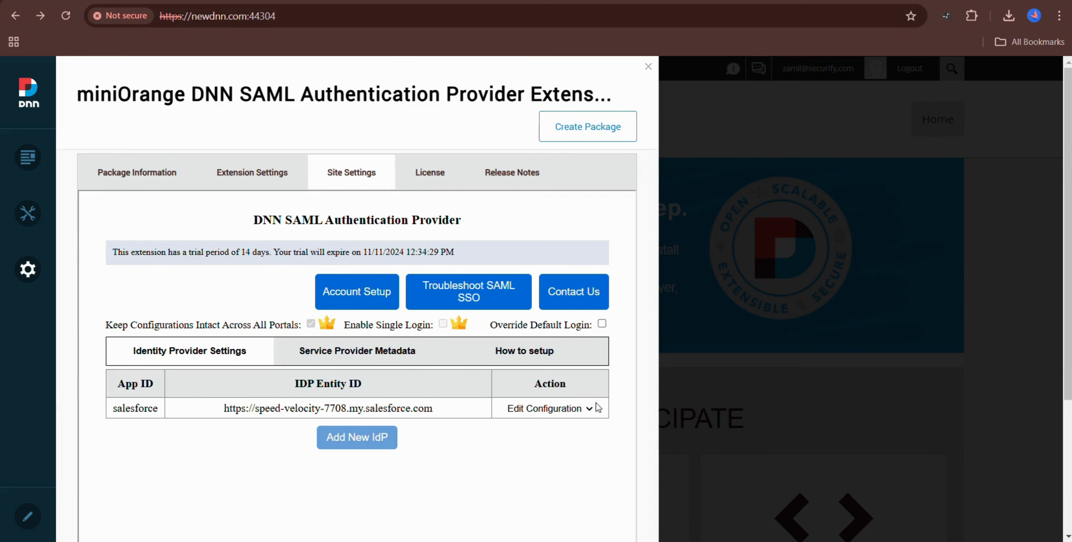
# Copy the SSO link of the salesforce identity provider and dismiss the resulting dialog
pyautogui.click(587, 412)
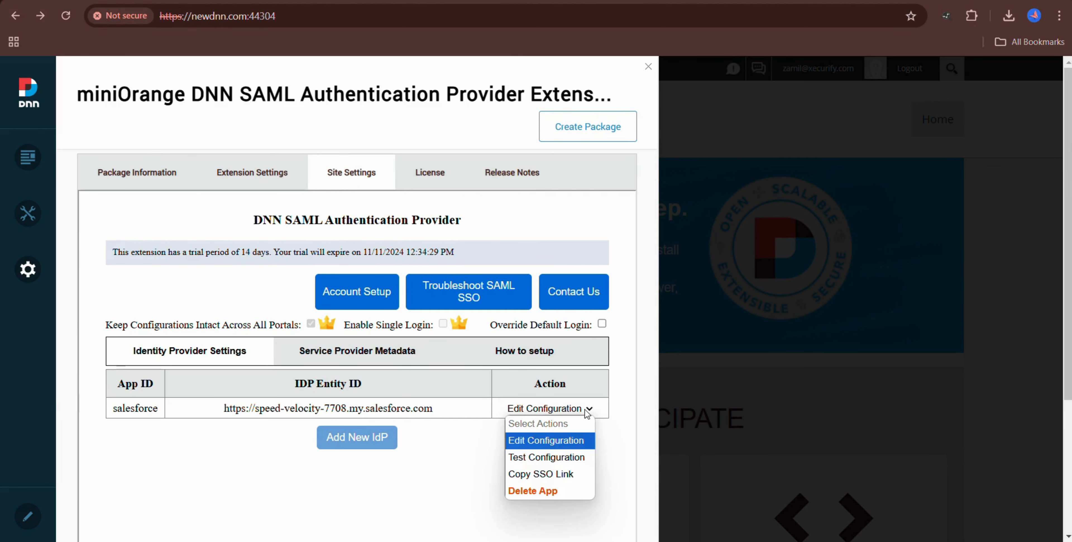
pyautogui.click(568, 475)
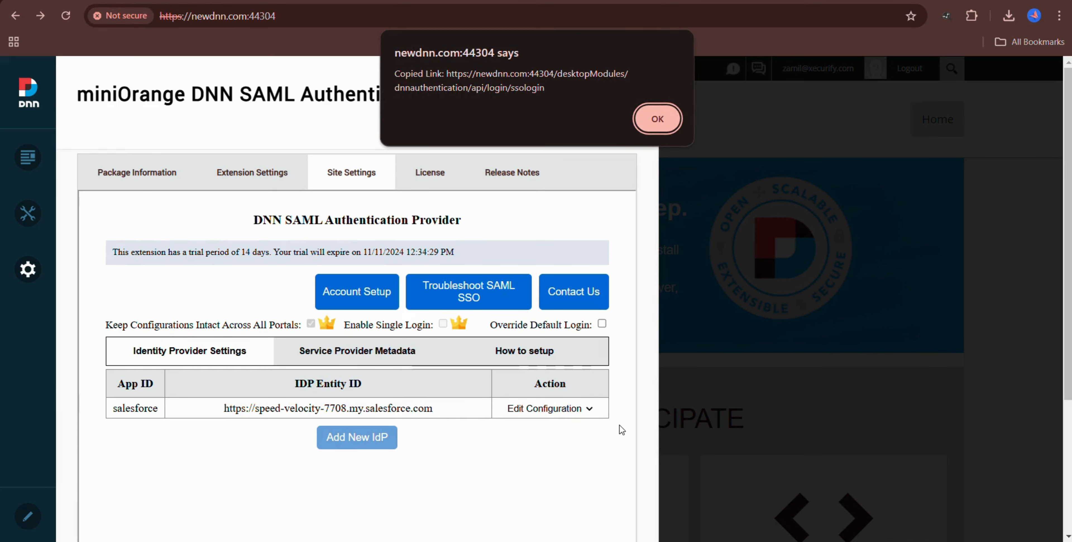
pyautogui.click(660, 118)
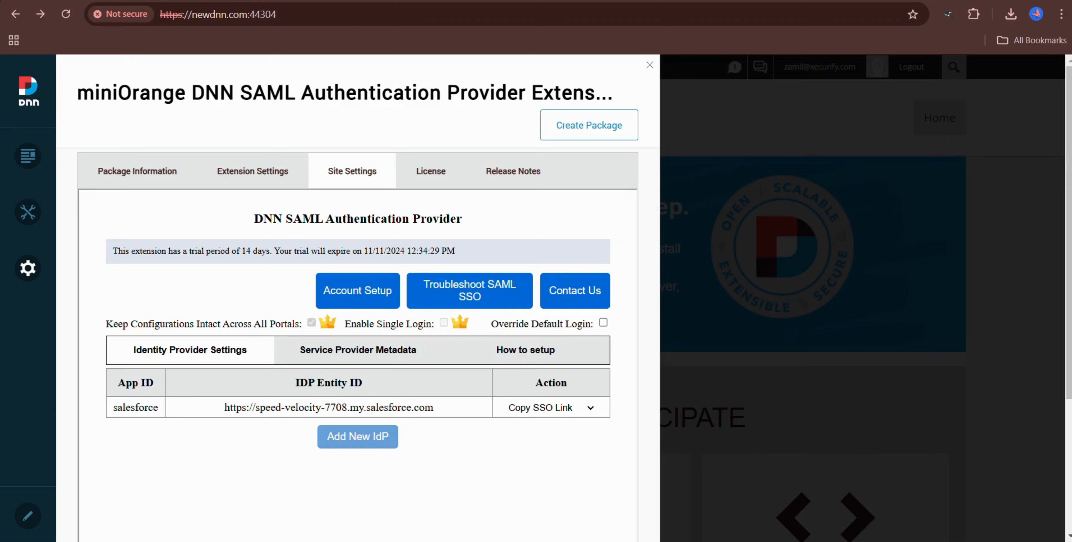
pyautogui.hotkey('ctrl', 'shift', 'n')
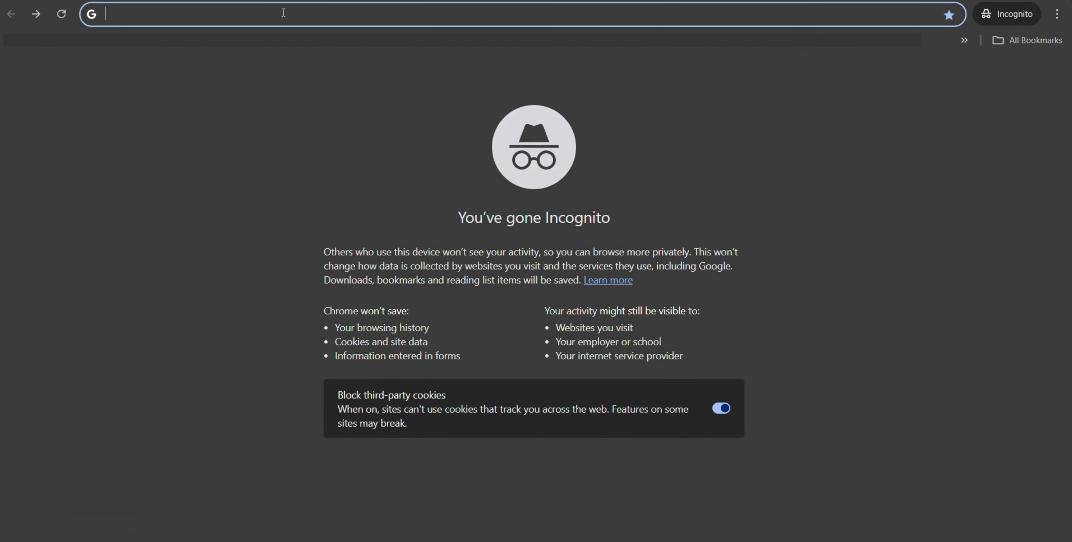
pyautogui.hotkey('ctrl', 'v')
pyautogui.press('Return')
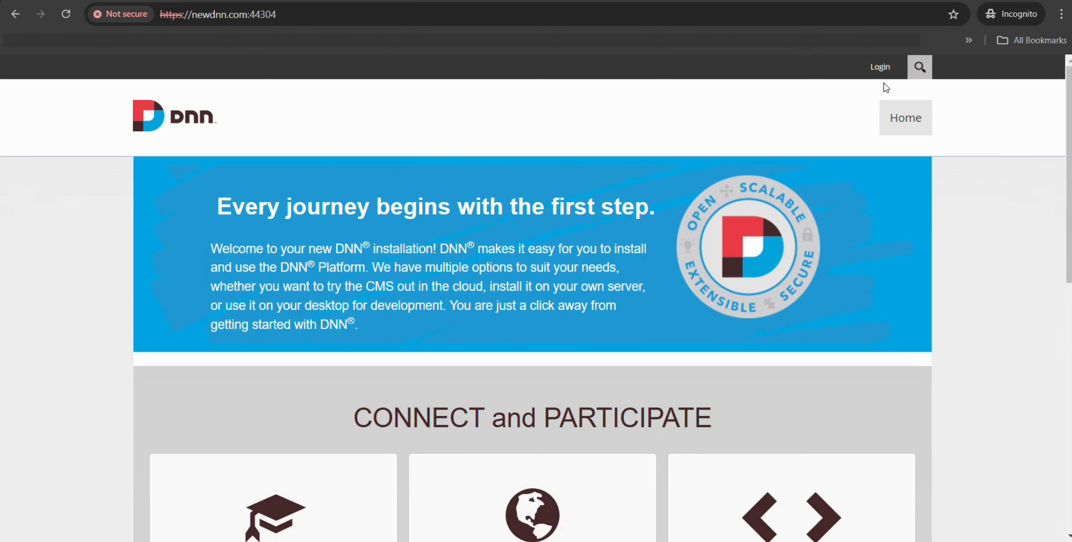
pyautogui.click(881, 67)
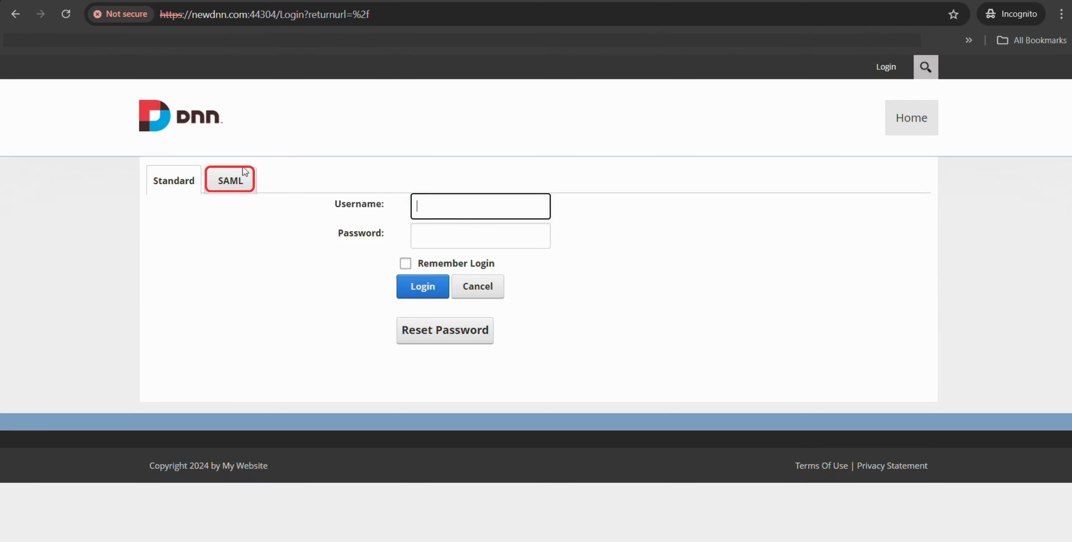
pyautogui.click(235, 180)
pyautogui.click(212, 229)
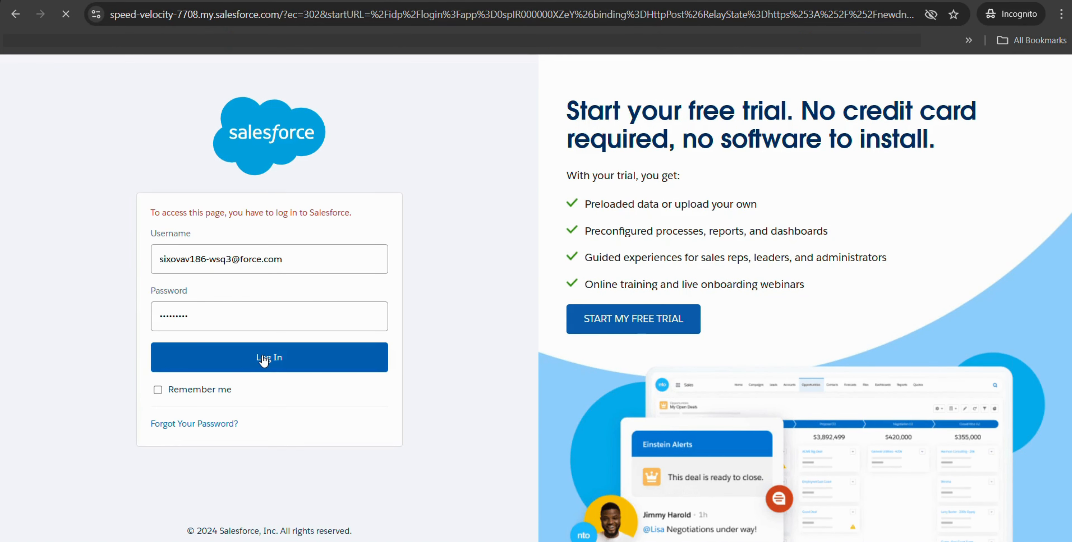
pyautogui.click(262, 354)
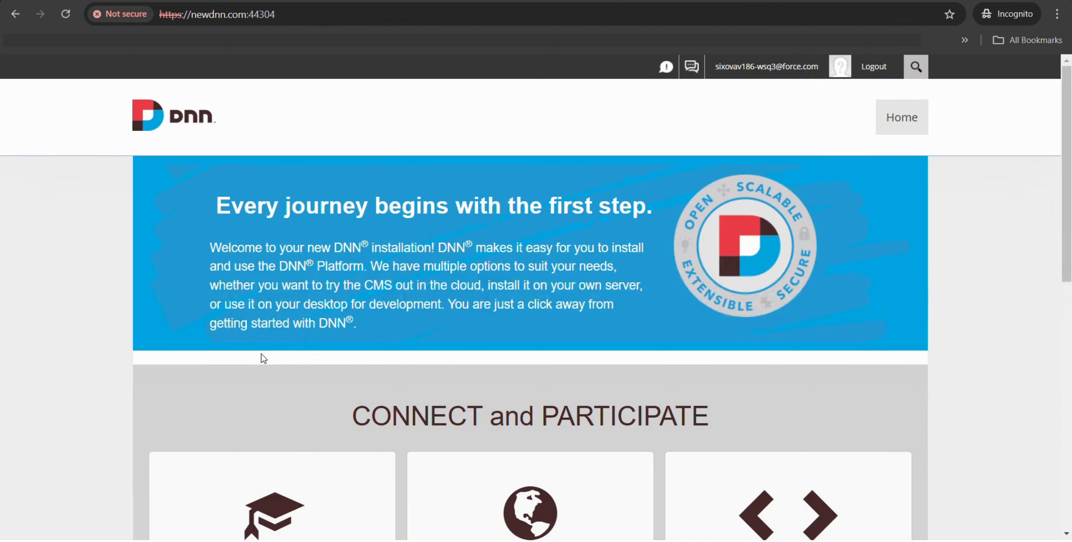